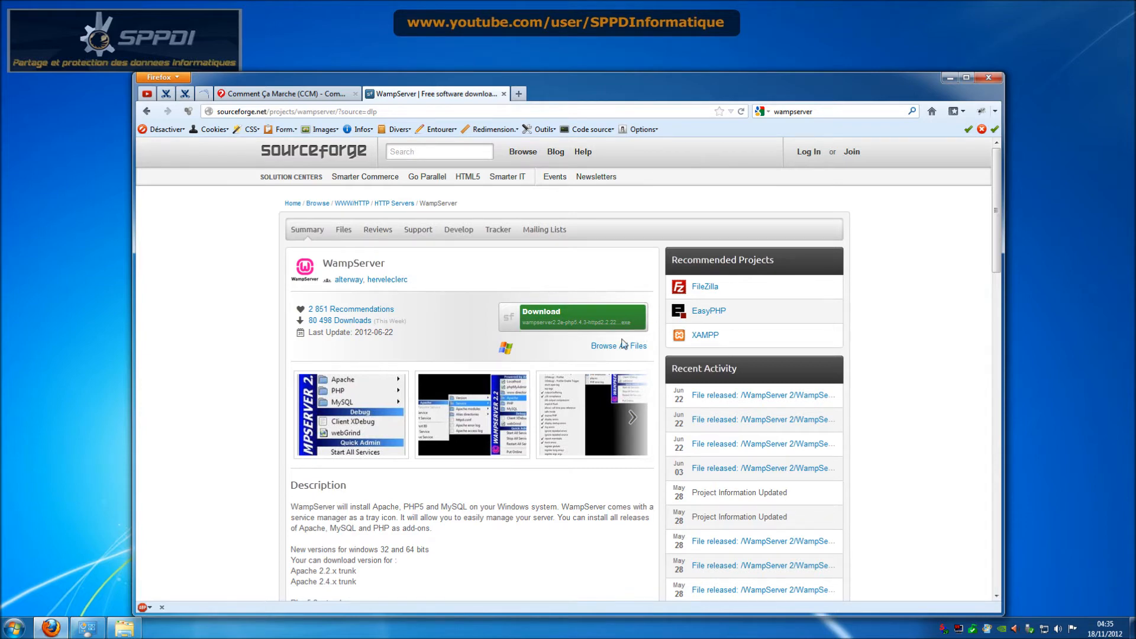
pyautogui.moveTo(482, 246)
pyautogui.click(559, 320)
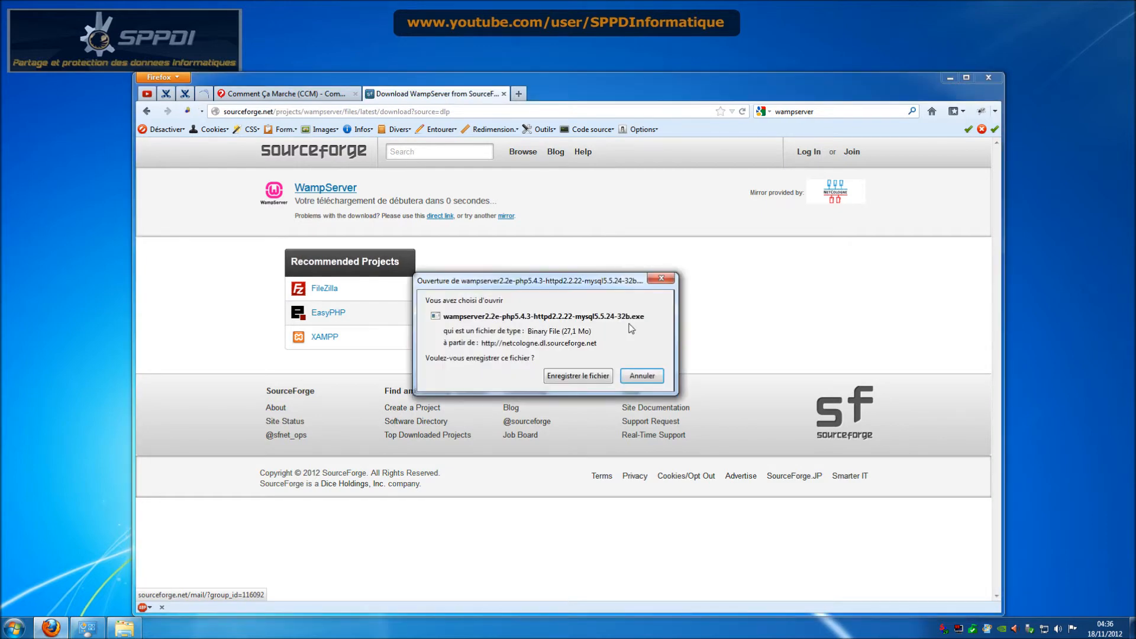
pyautogui.click(642, 377)
# Run the wampserver2.2d-x32.exe installer from the Téléchargements folder and accept its license agreement.
pyautogui.click(949, 79)
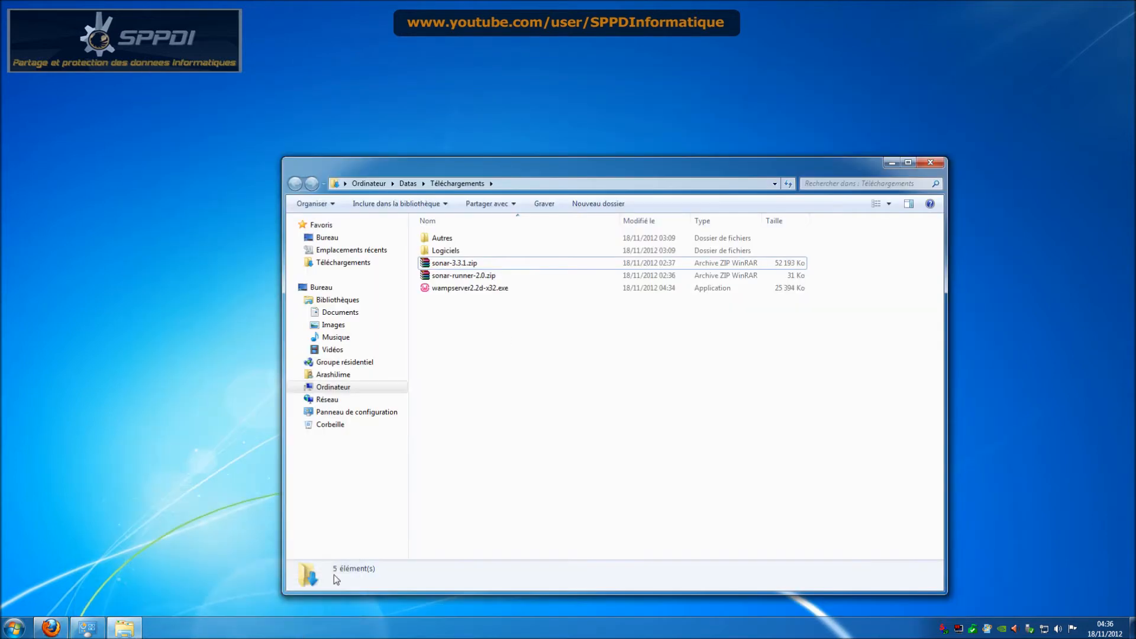
pyautogui.doubleClick(496, 289)
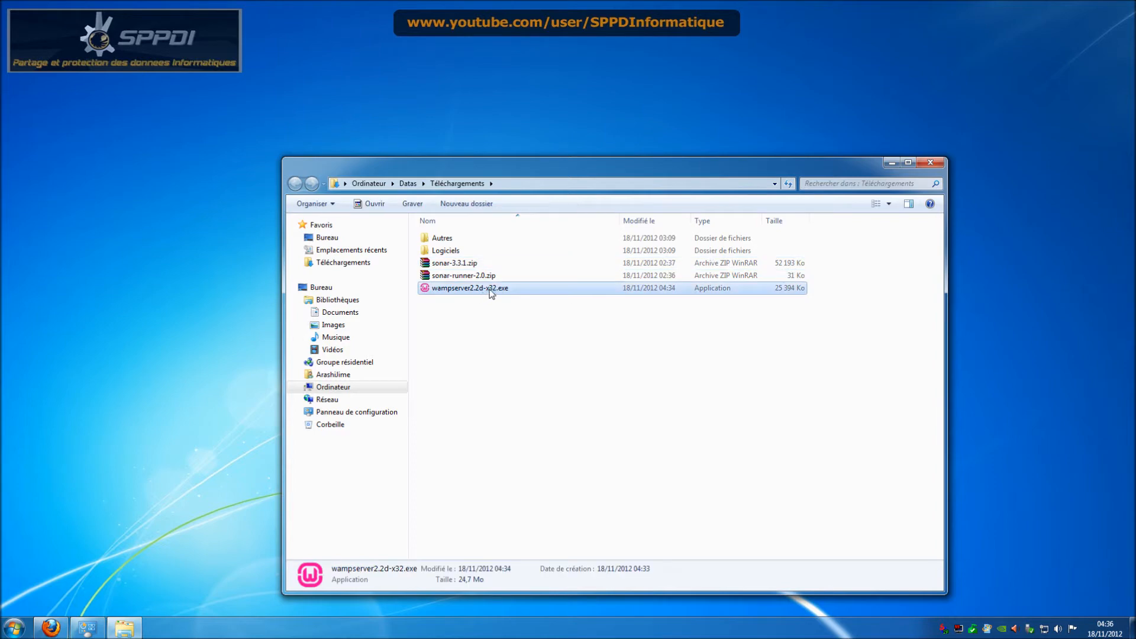
pyautogui.click(612, 322)
pyautogui.click(647, 409)
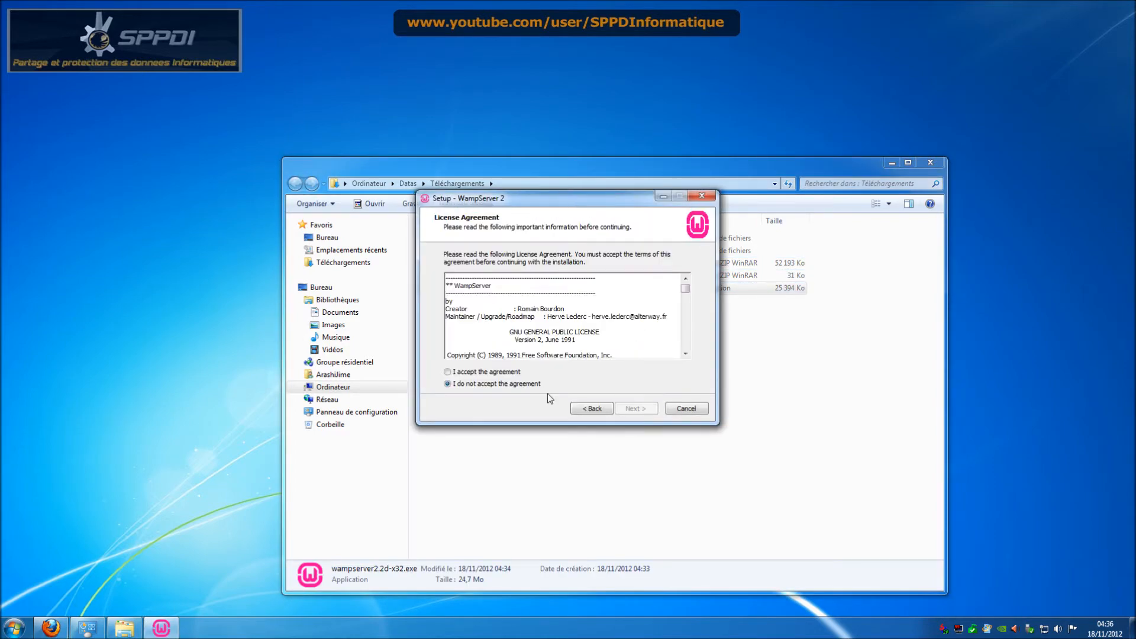
pyautogui.click(512, 372)
pyautogui.click(635, 408)
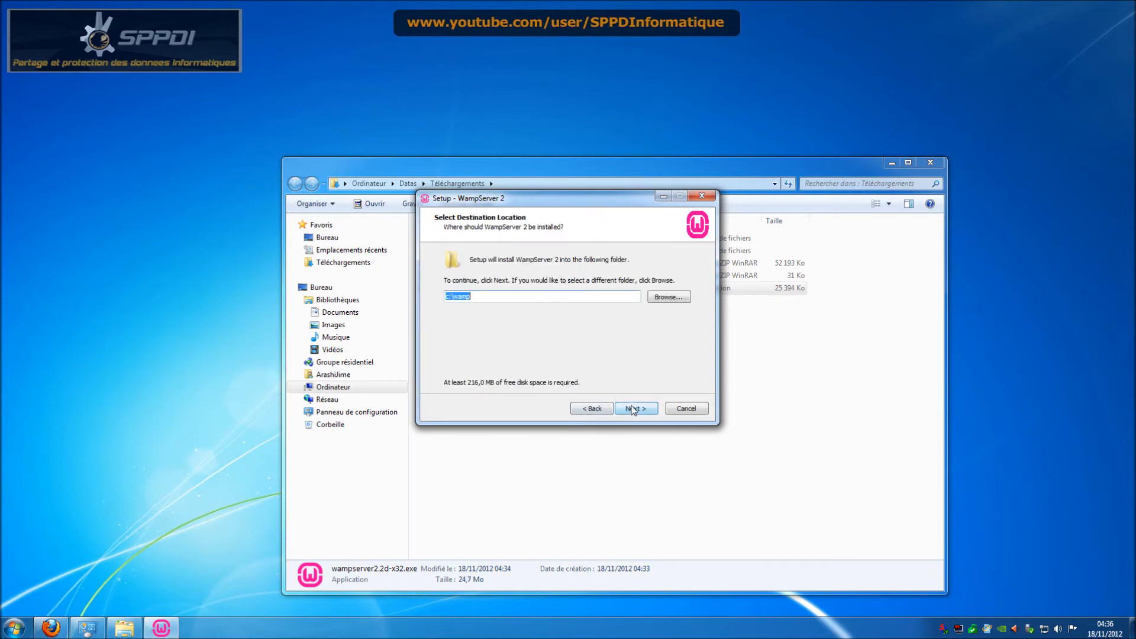
# Set the installation folder to G:\wamp on the Games and Progs drive and agree to install into the existing folder.
pyautogui.click(668, 297)
pyautogui.click(533, 301)
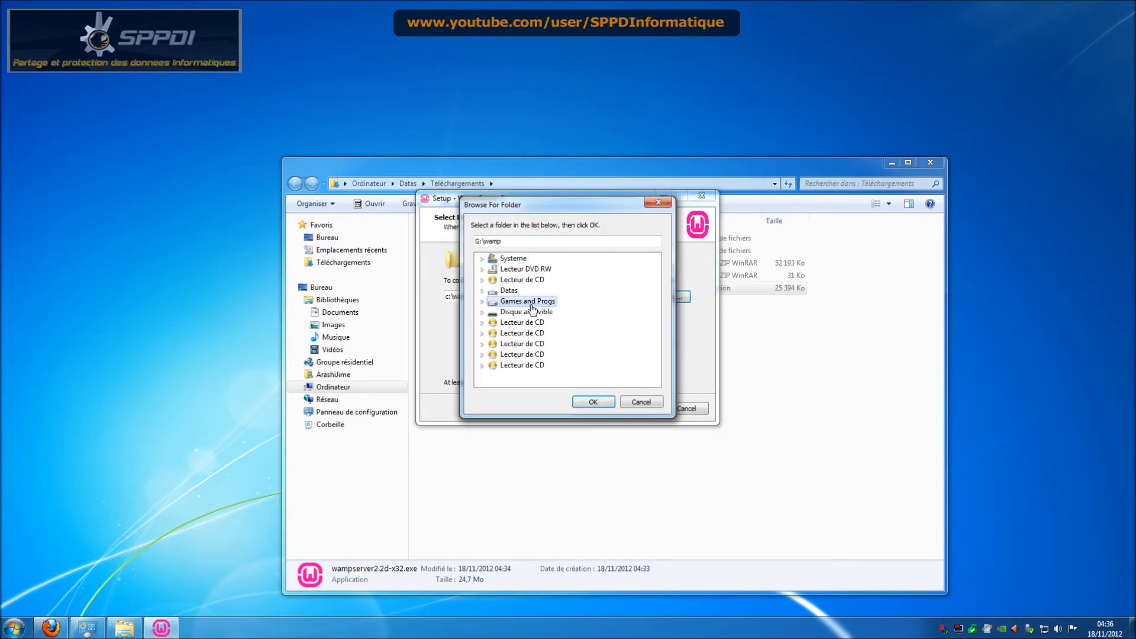
pyautogui.click(599, 401)
pyautogui.click(636, 408)
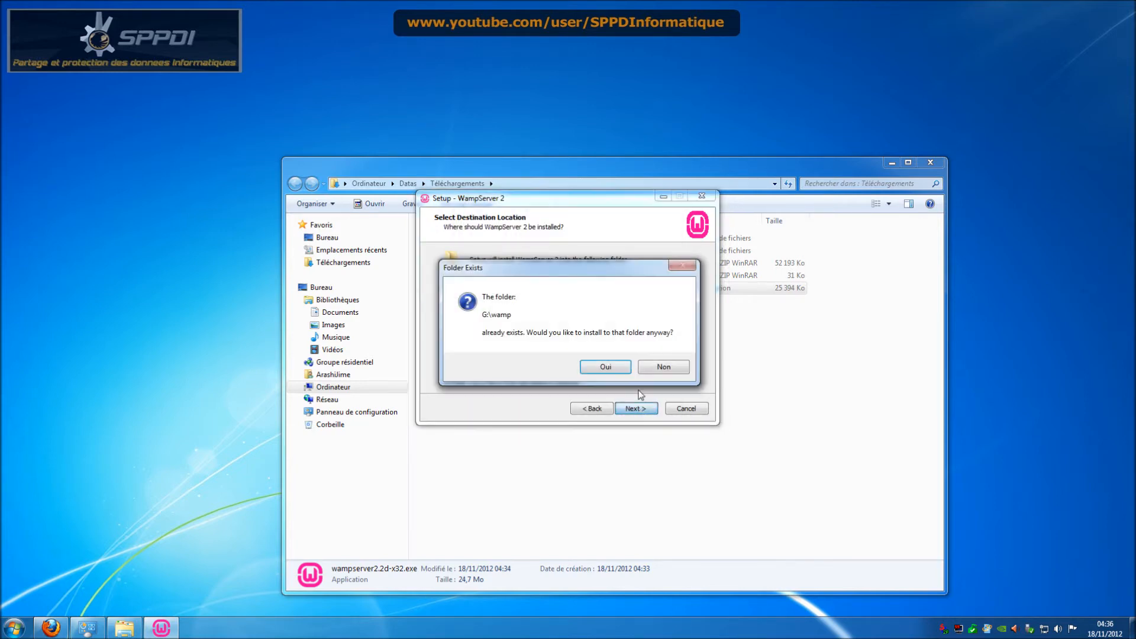
pyautogui.click(618, 368)
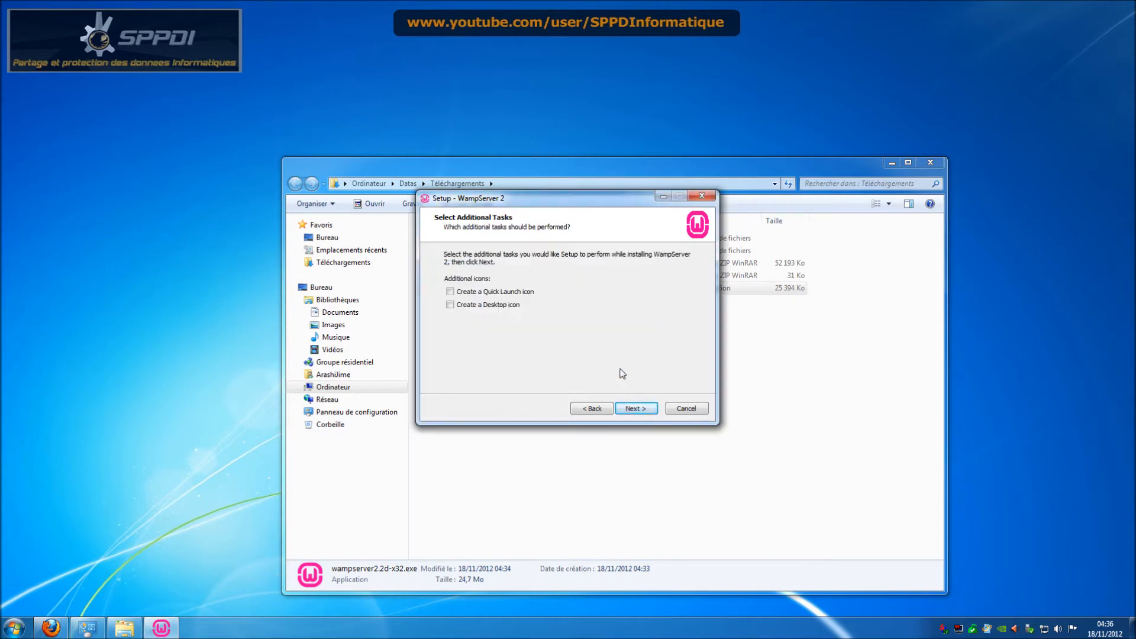
# Choose to create a desktop icon and start the WampServer 2 installation.
pyautogui.click(511, 305)
pyautogui.click(651, 409)
pyautogui.click(650, 408)
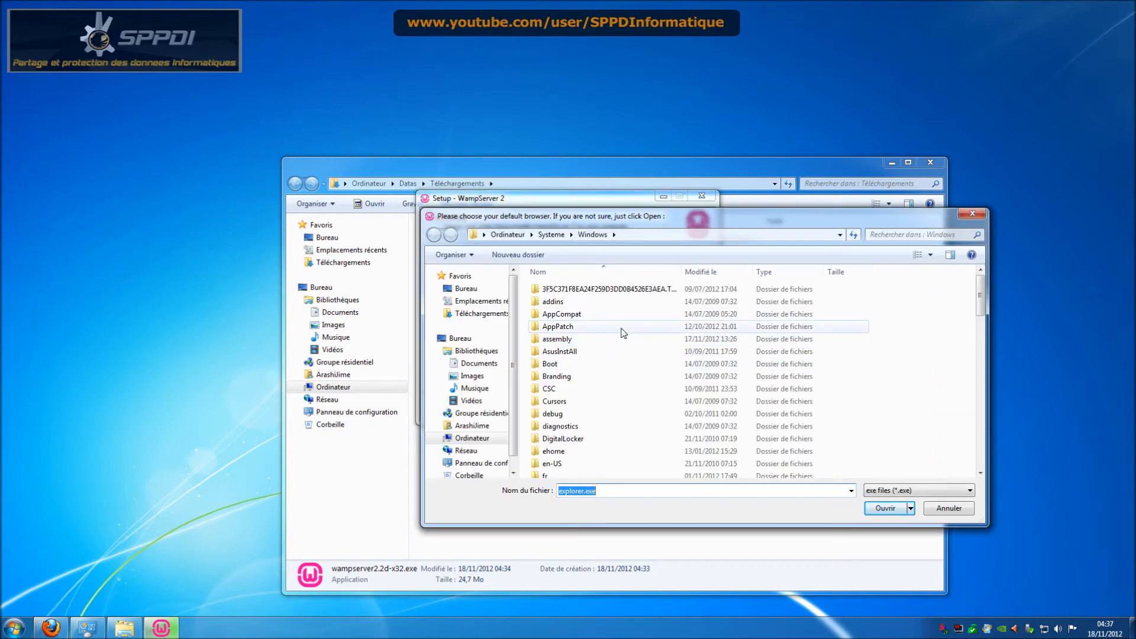
# Select firefox.exe from the Mozilla folder on Games and Progs as the default browser and decline installing the new WampServer homepage.
pyautogui.click(472, 438)
pyautogui.doubleClick(773, 293)
pyautogui.click(588, 429)
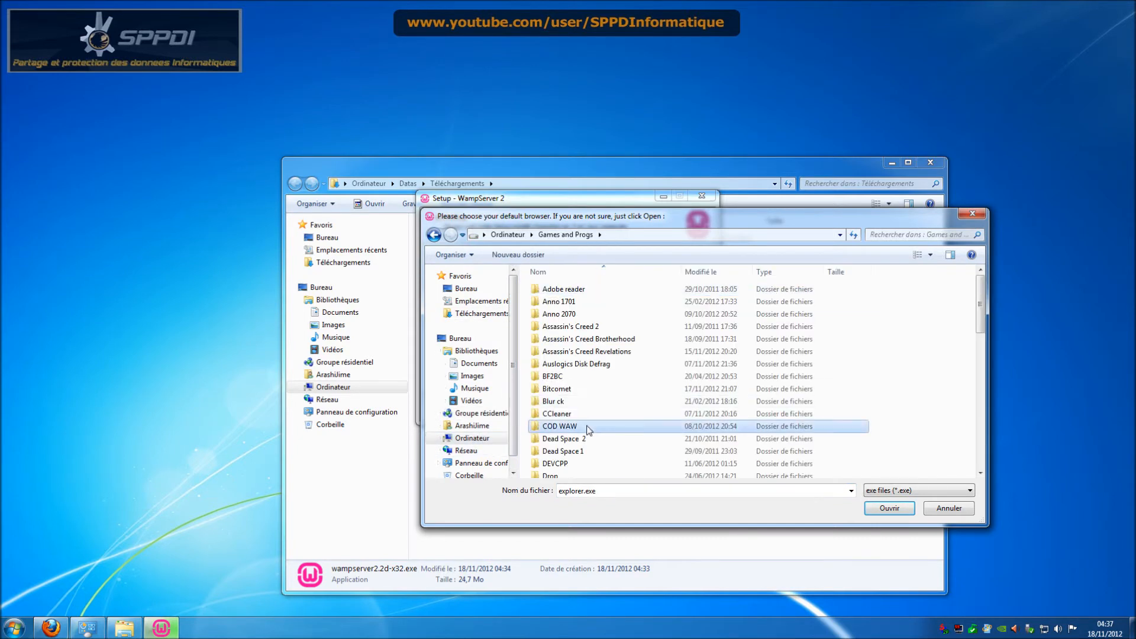
pyautogui.scroll(-2, 589, 431)
pyautogui.scroll(-5, 587, 428)
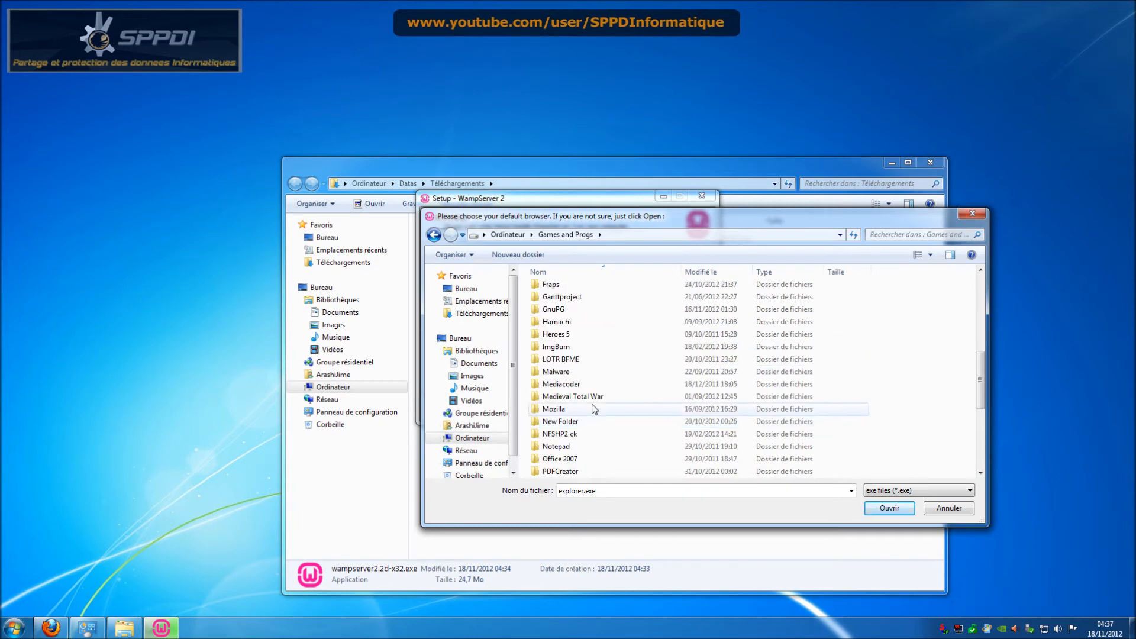
pyautogui.doubleClick(585, 414)
pyautogui.click(577, 413)
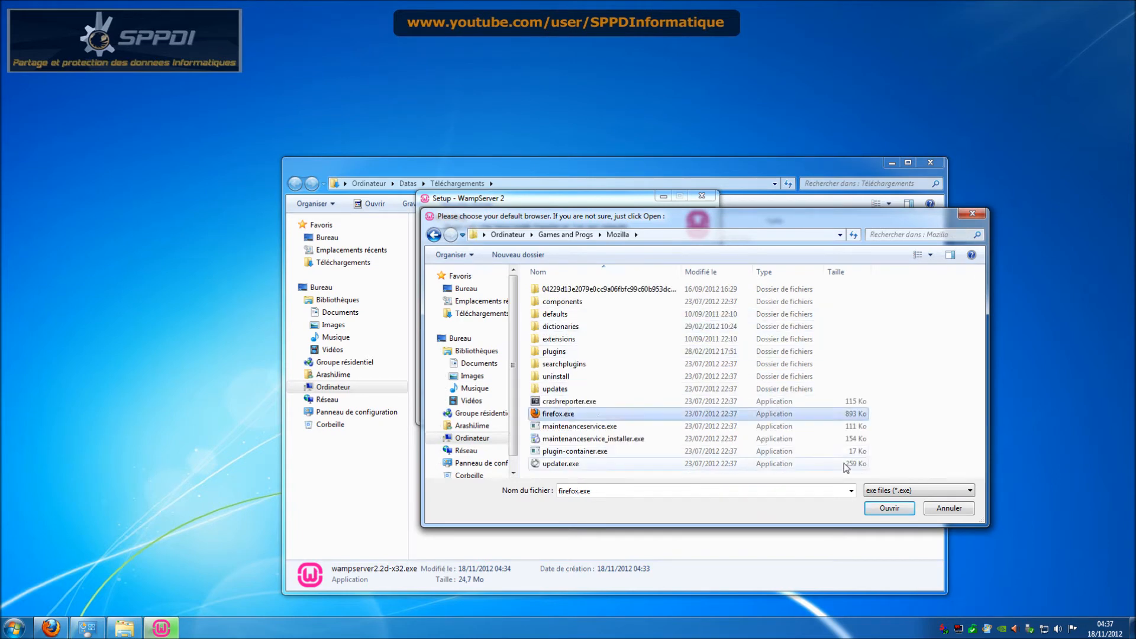
pyautogui.click(886, 509)
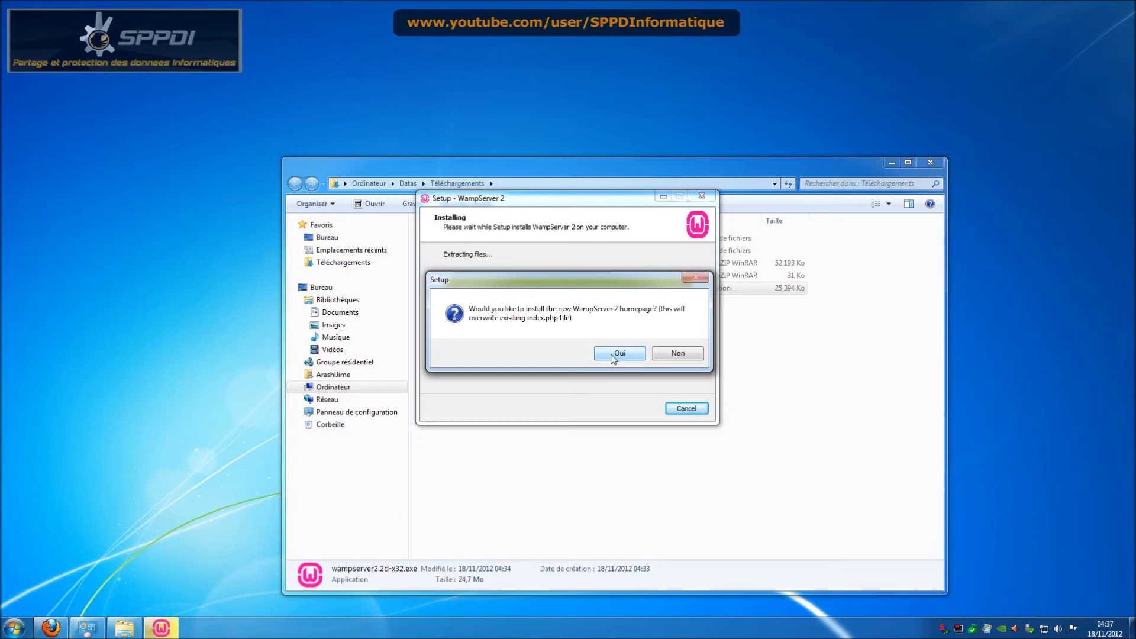
pyautogui.click(677, 354)
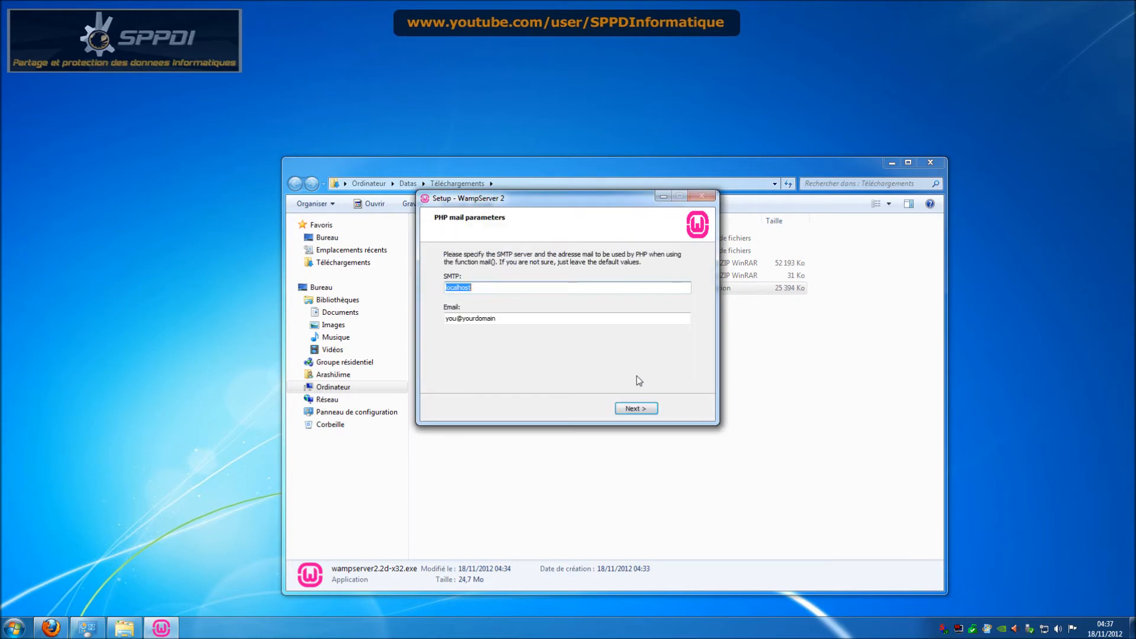
# Clear the PHP mail email address, keep localhost as the SMTP server, and finish the setup with WampServer 2 launching.
pyautogui.press('Tab')
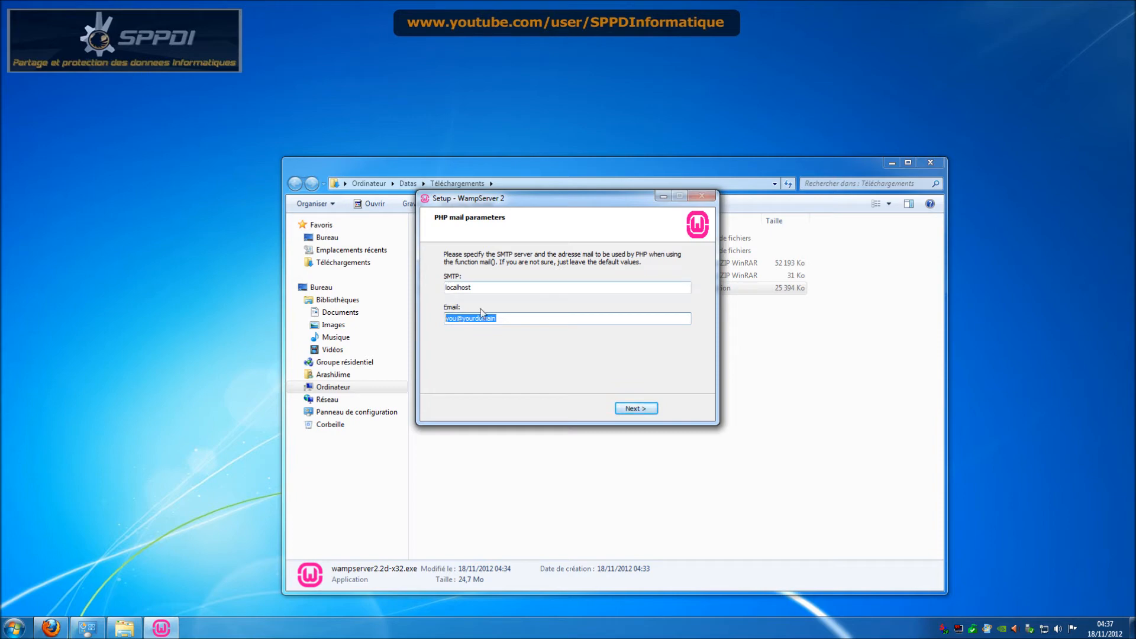
pyautogui.press('BackSpace')
pyautogui.hotkey('shift', 'Tab')
pyautogui.press('Tab')
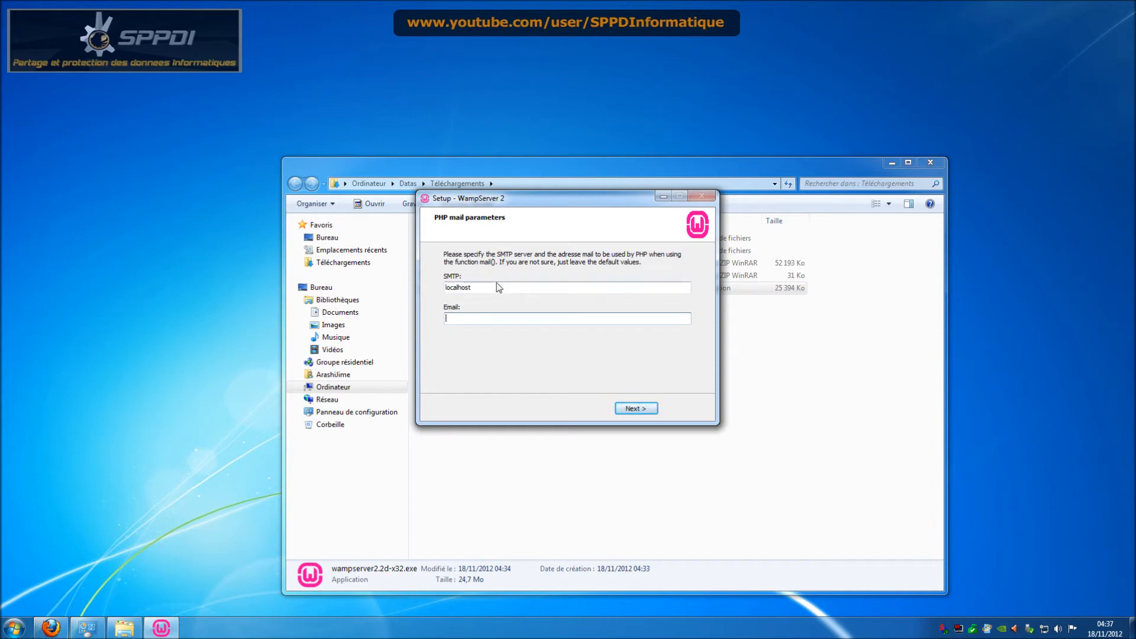
pyautogui.click(636, 409)
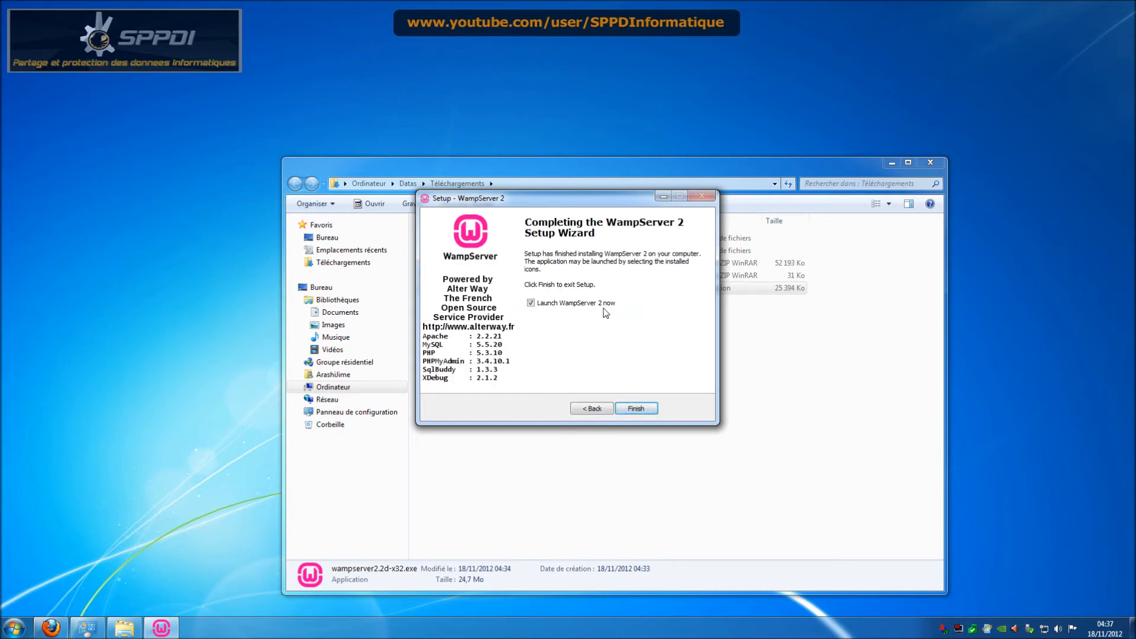
pyautogui.click(636, 408)
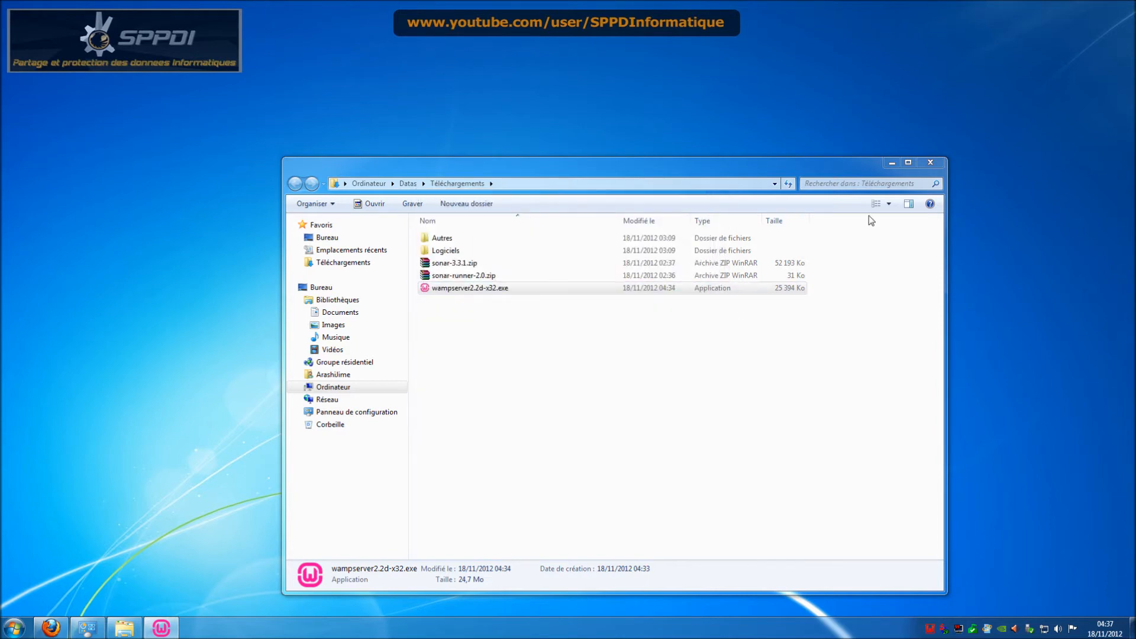
pyautogui.click(891, 163)
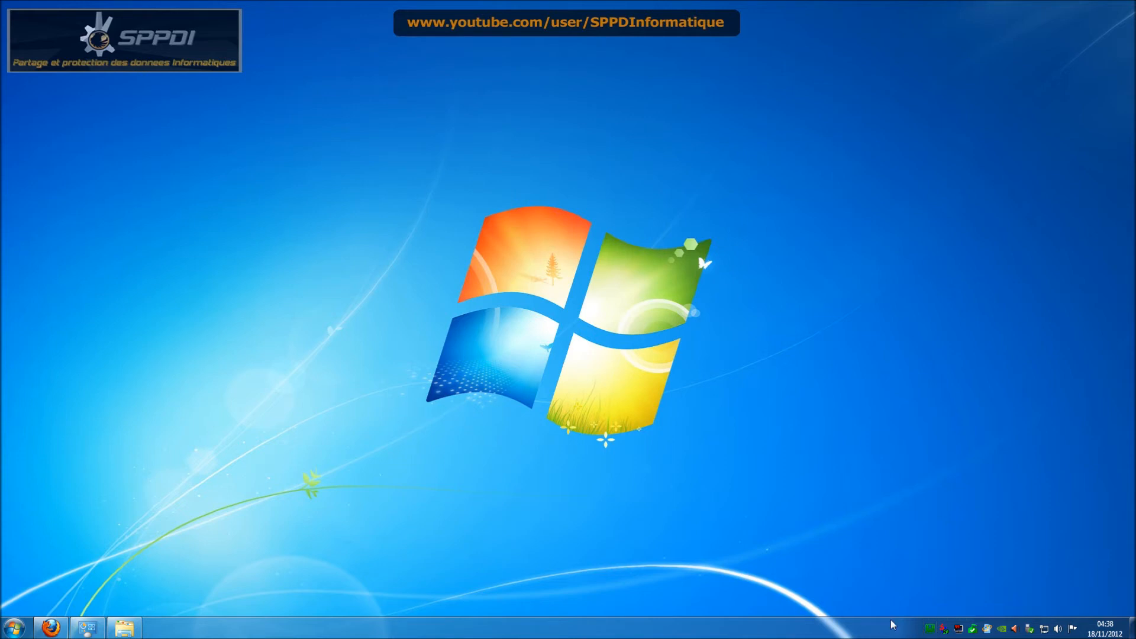
# Open the WampServer localhost page and phpMyAdmin in the browser through the running WampServer.
pyautogui.click(929, 631)
pyautogui.rightClick(931, 631)
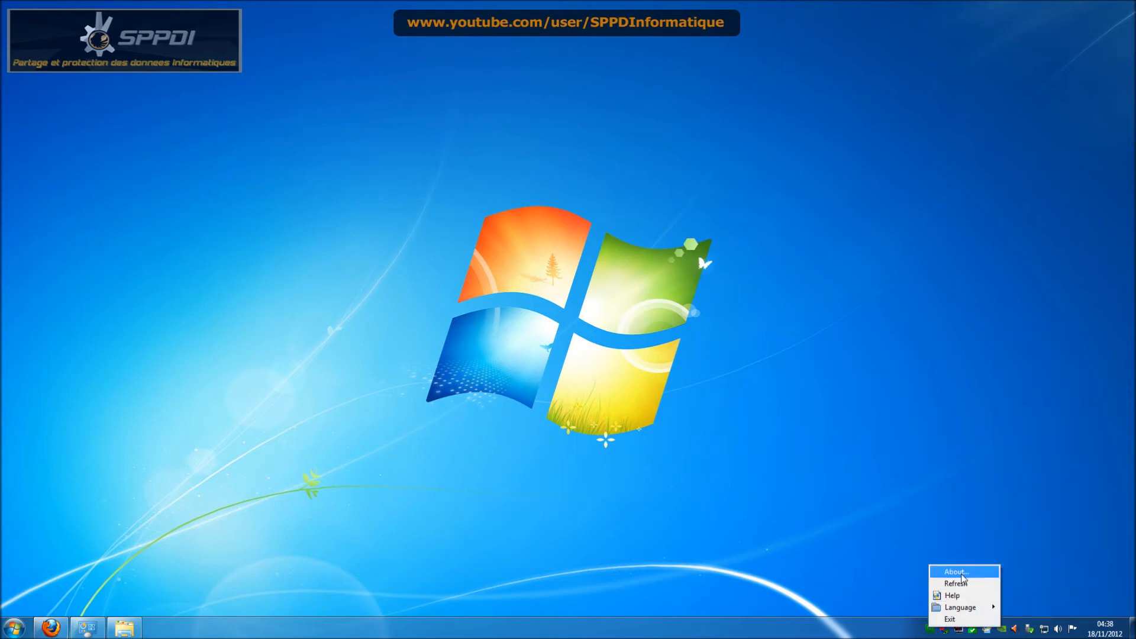
pyautogui.click(931, 630)
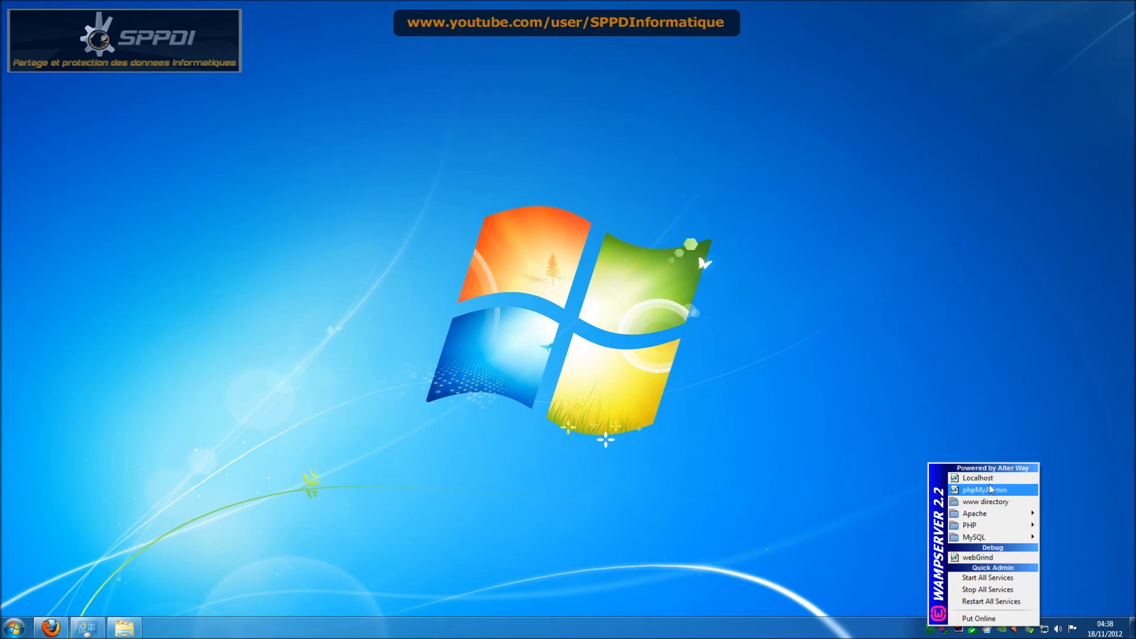
pyautogui.click(987, 479)
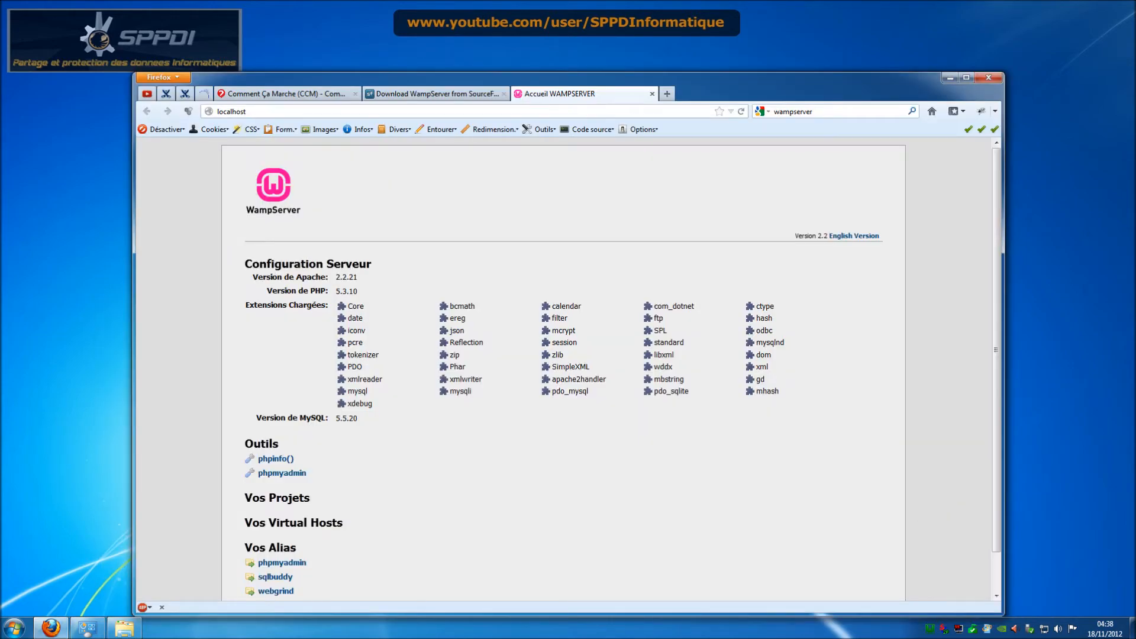
pyautogui.click(945, 630)
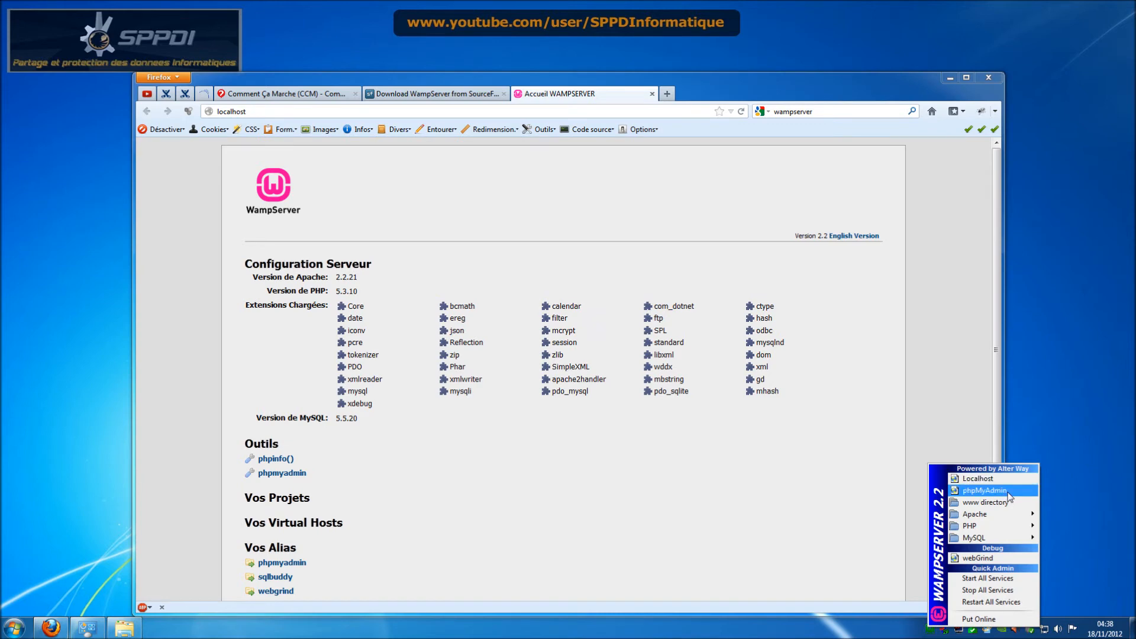
pyautogui.click(1000, 491)
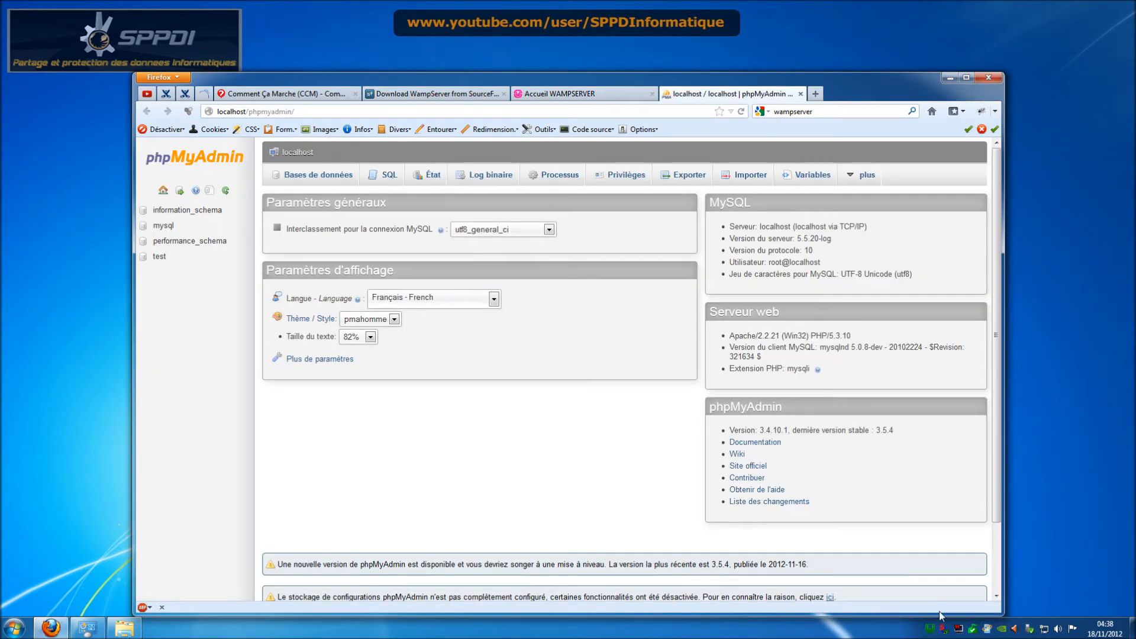
# Put the WampServer server online.
pyautogui.click(935, 631)
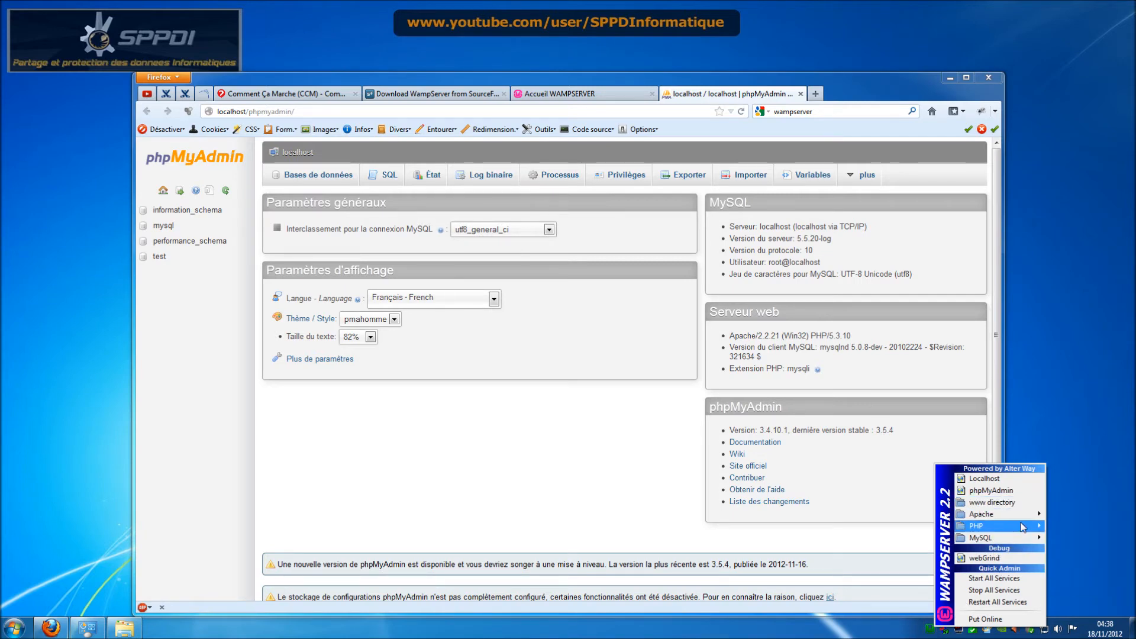
pyautogui.moveTo(1022, 520)
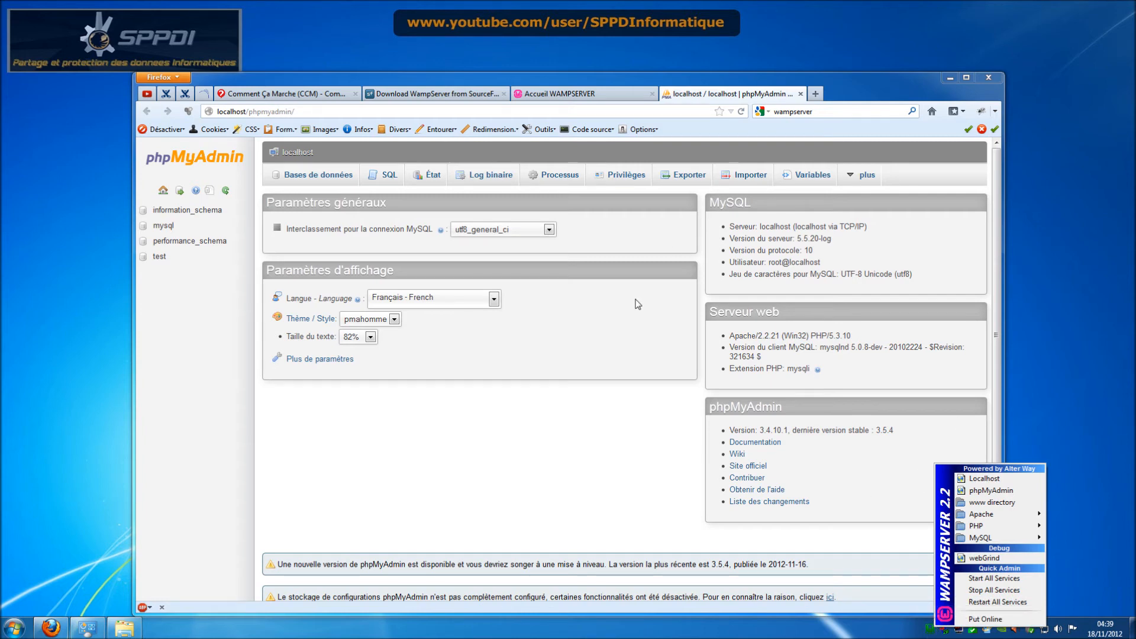
pyautogui.click(985, 618)
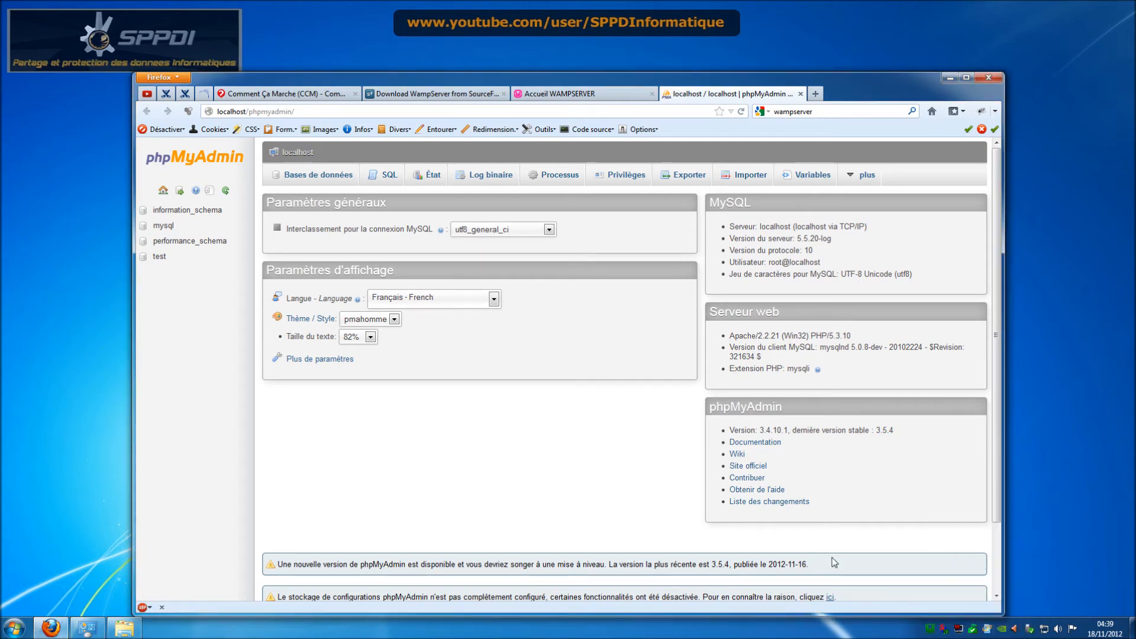
pyautogui.click(934, 630)
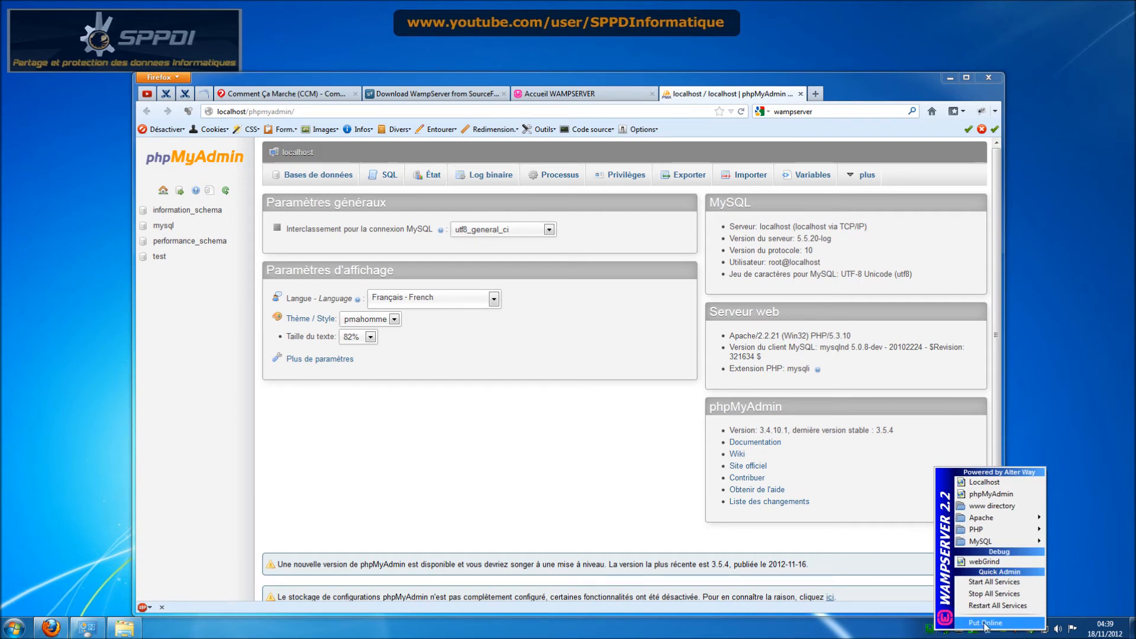
pyautogui.click(986, 623)
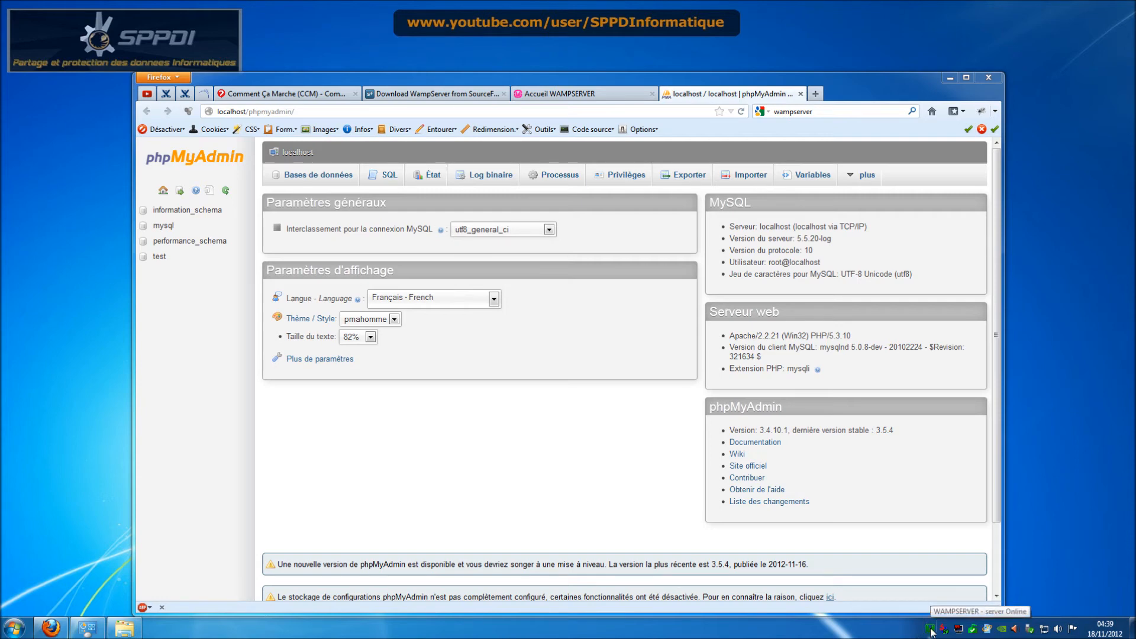
# Open the information_schema database in phpMyAdmin and display the rows of its CHARACTER_SETS table.
pyautogui.click(755, 99)
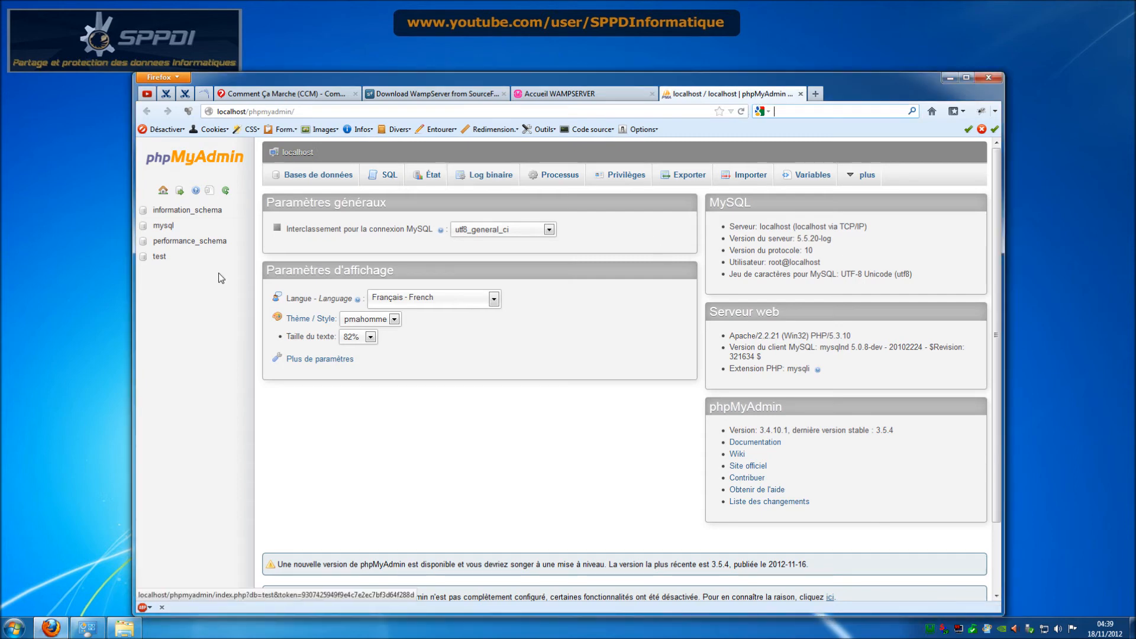
pyautogui.click(189, 210)
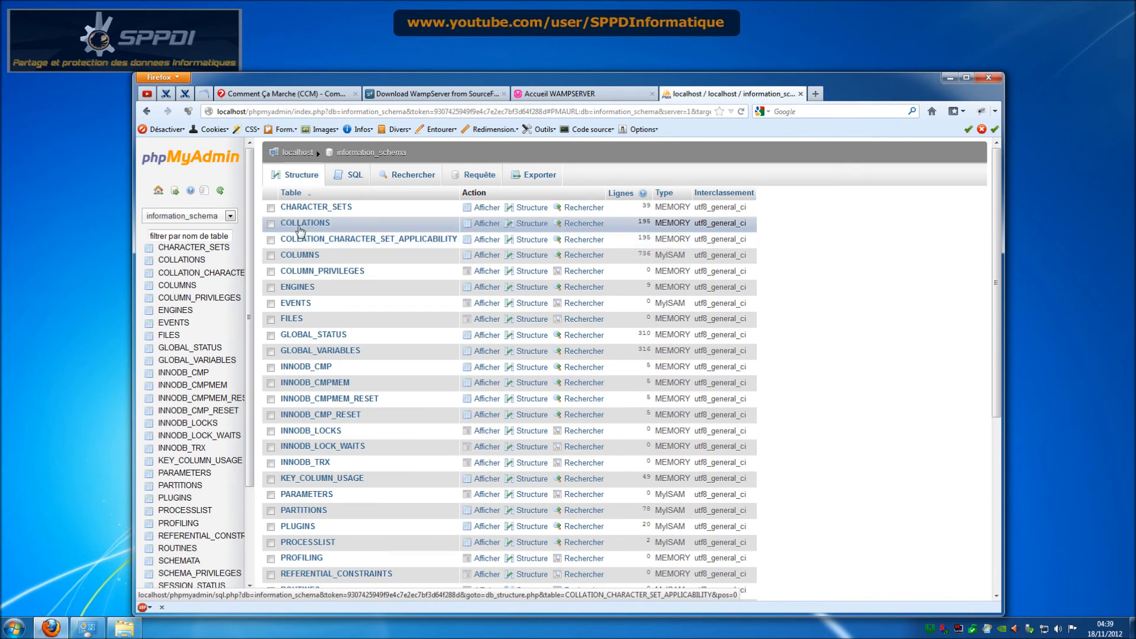
pyautogui.click(230, 219)
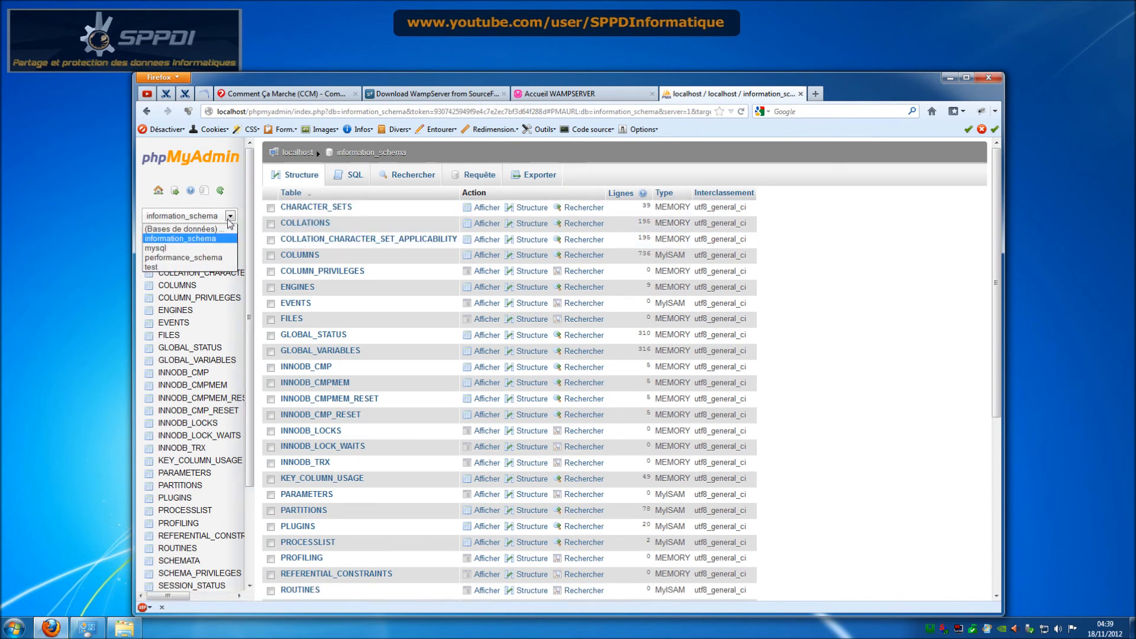
pyautogui.click(230, 220)
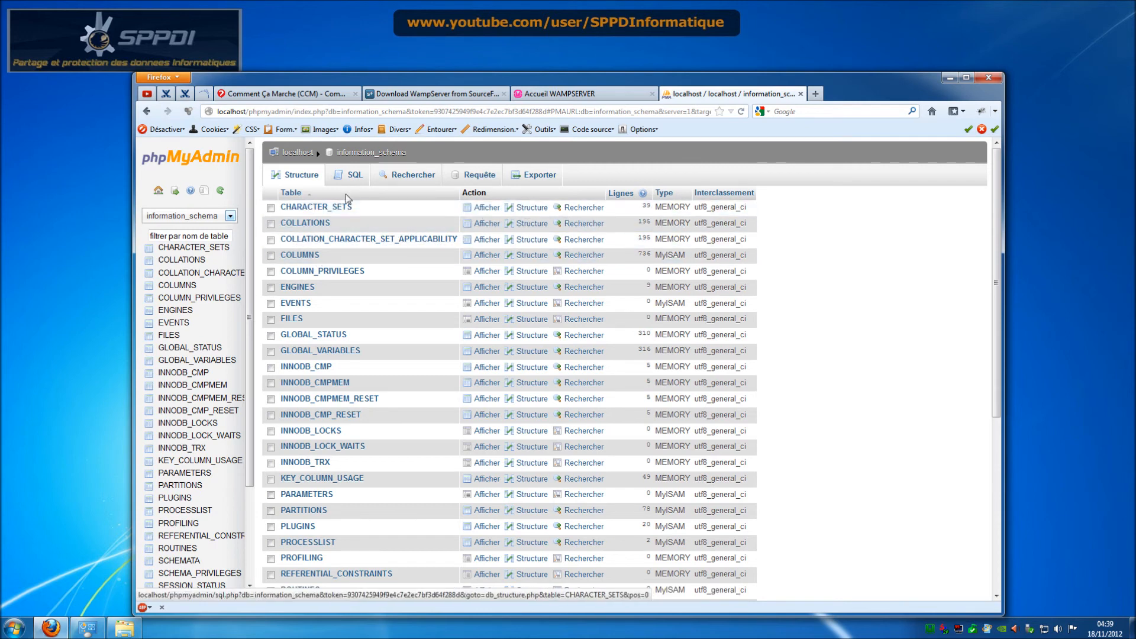
pyautogui.click(313, 208)
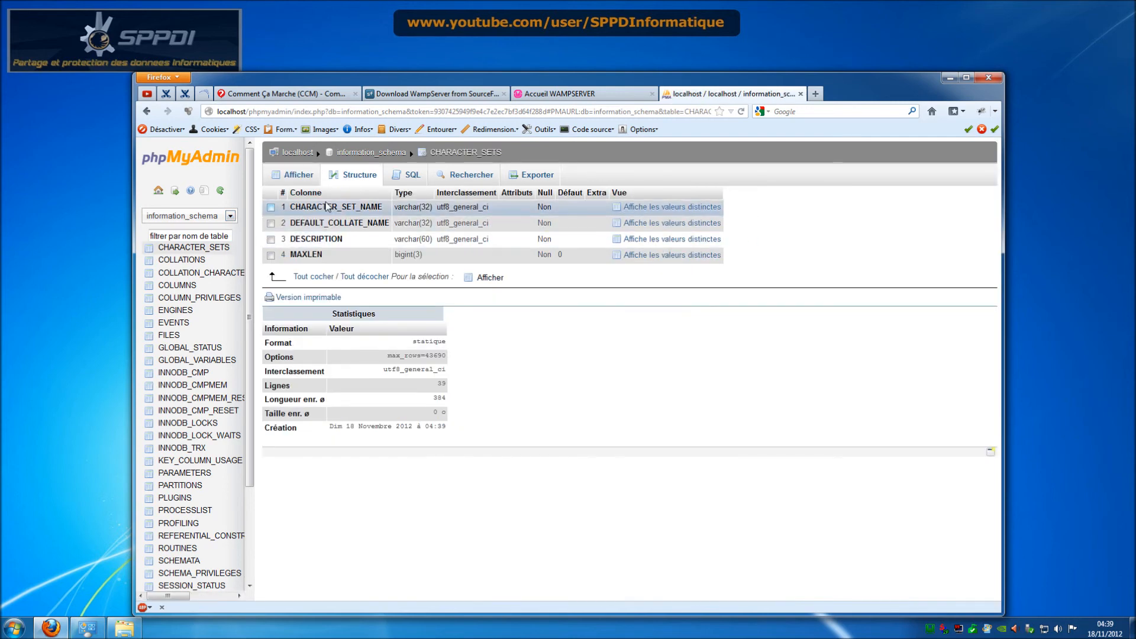
pyautogui.click(293, 174)
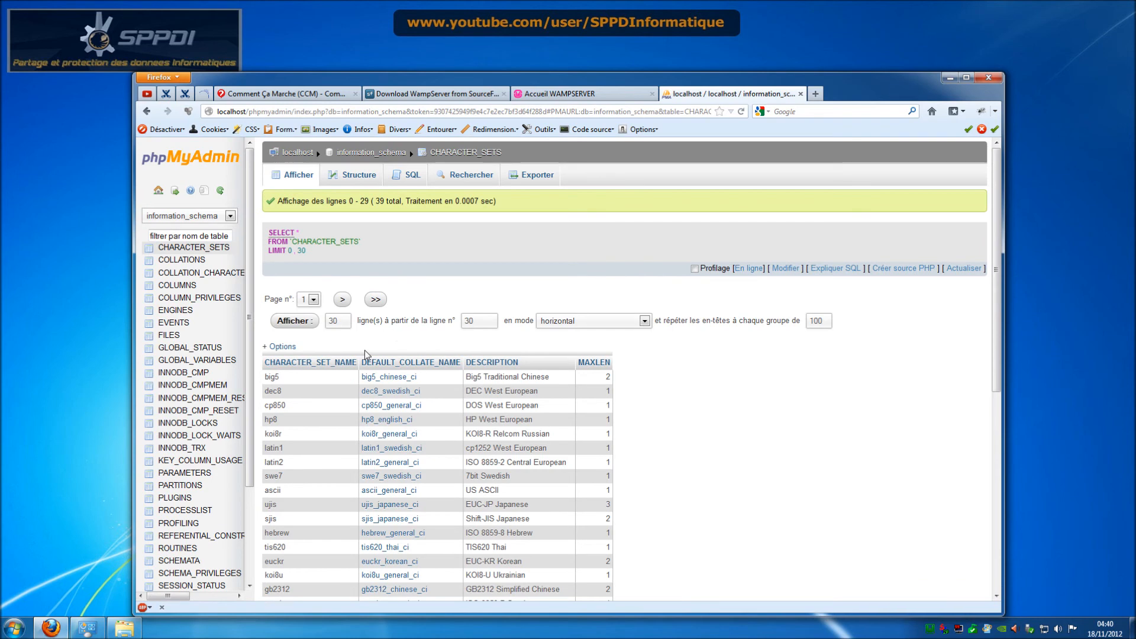
# View the export options and the column structure of the CHARACTER_SETS table, and return to its row listing.
pyautogui.scroll(-10, 364, 351)
pyautogui.scroll(10, 361, 270)
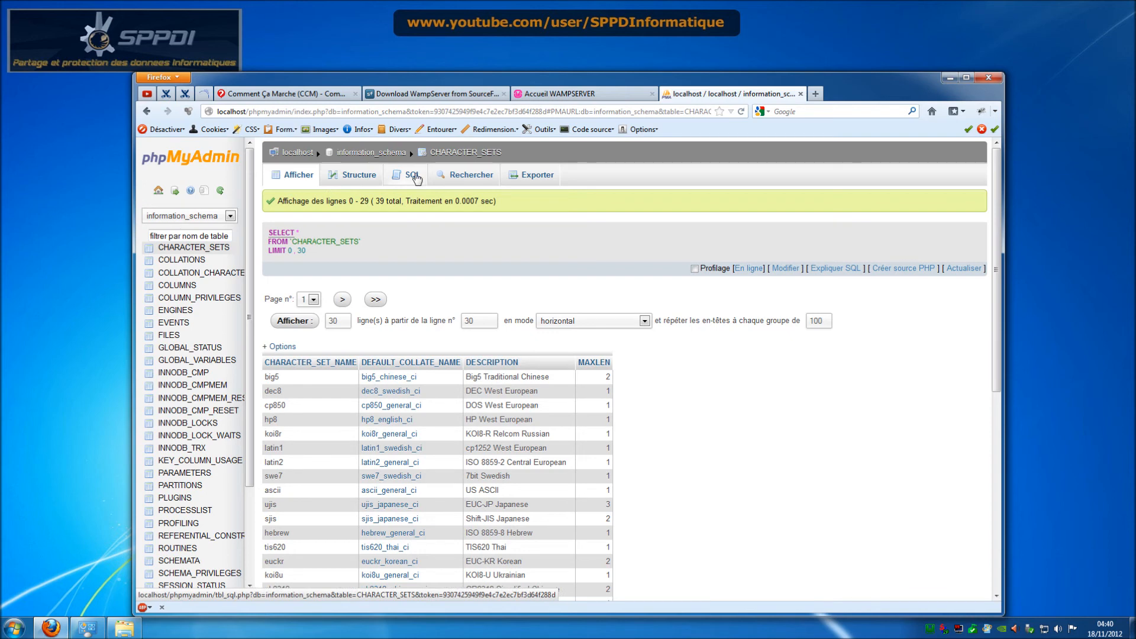
pyautogui.click(510, 182)
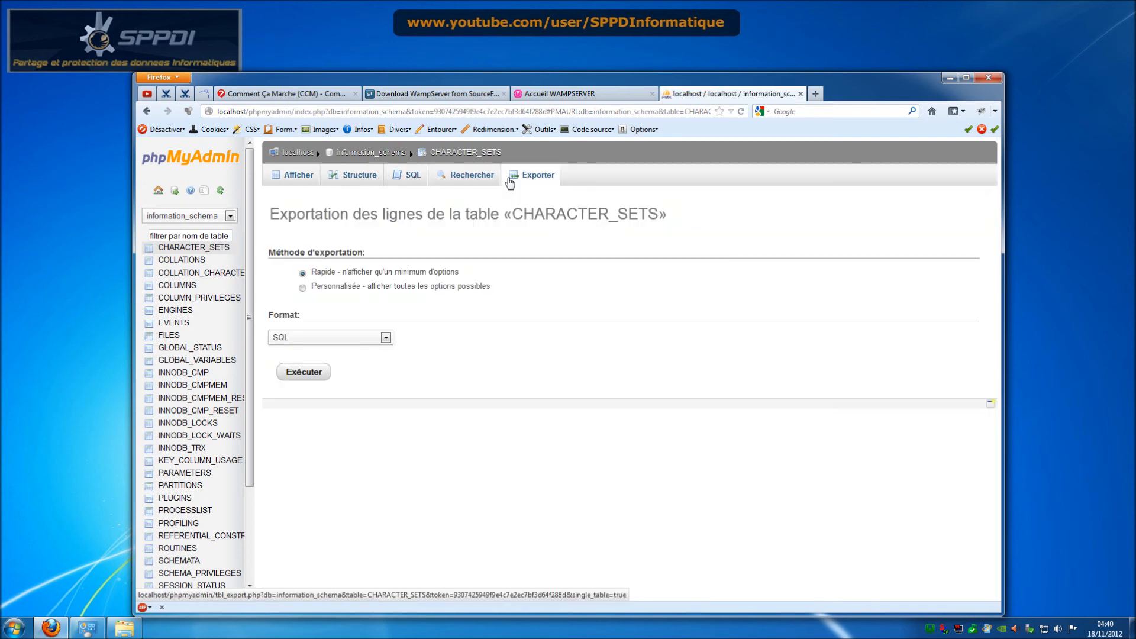
pyautogui.click(354, 175)
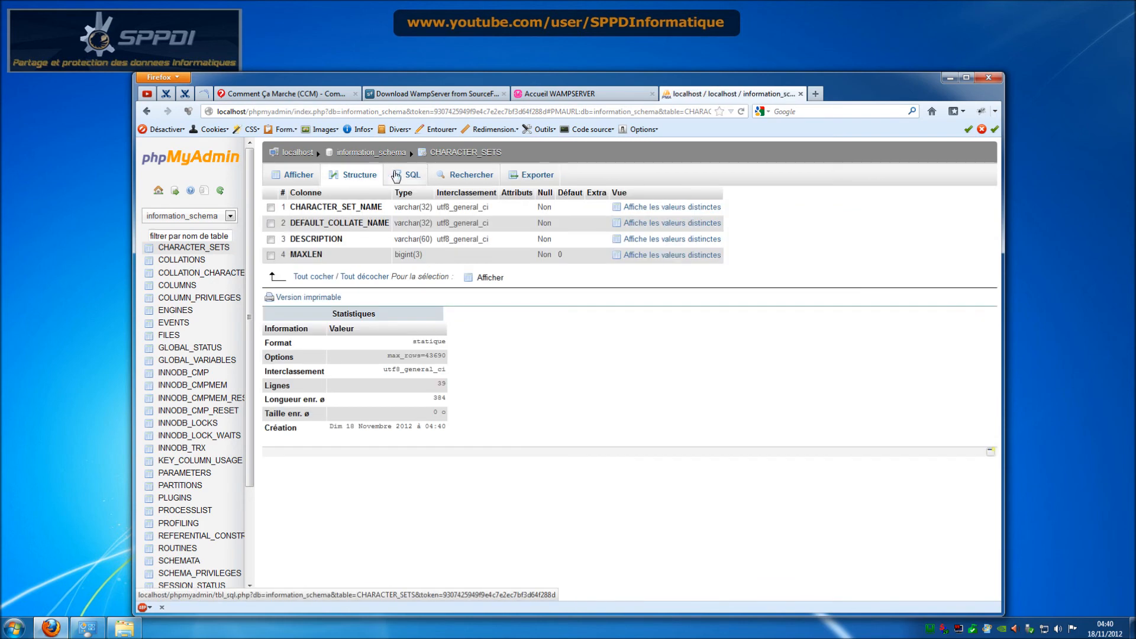
pyautogui.click(293, 174)
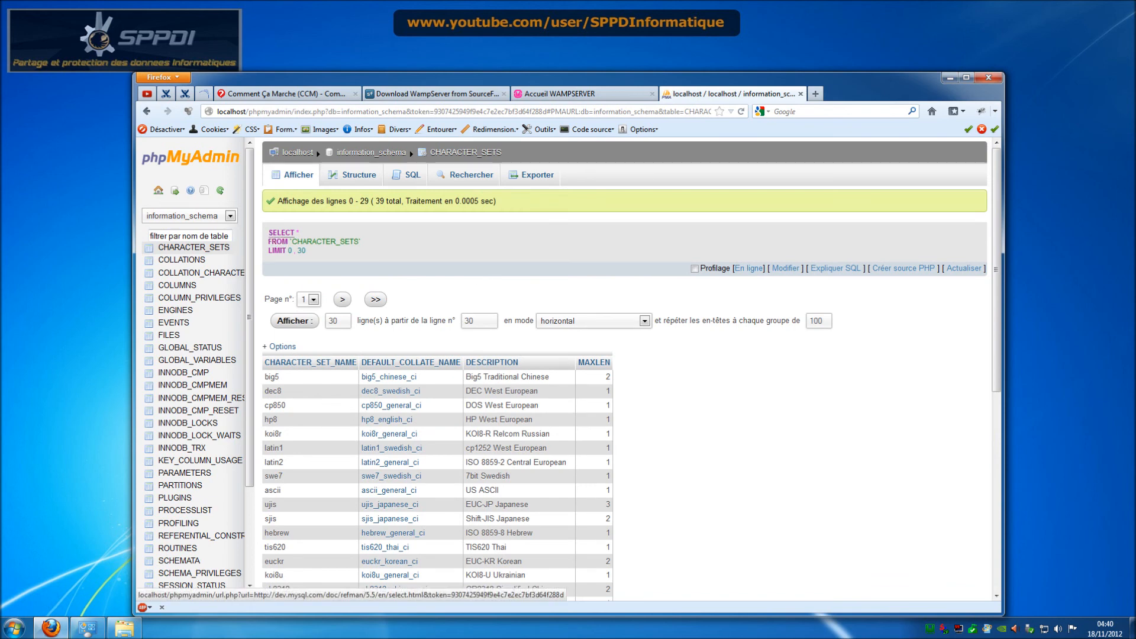
# Examine the SELECT query above the CHARACTER_SETS listing and look through the table's displayed rows.
pyautogui.moveTo(329, 255); pyautogui.dragTo(273, 234)
pyautogui.click(406, 245)
pyautogui.click(386, 257)
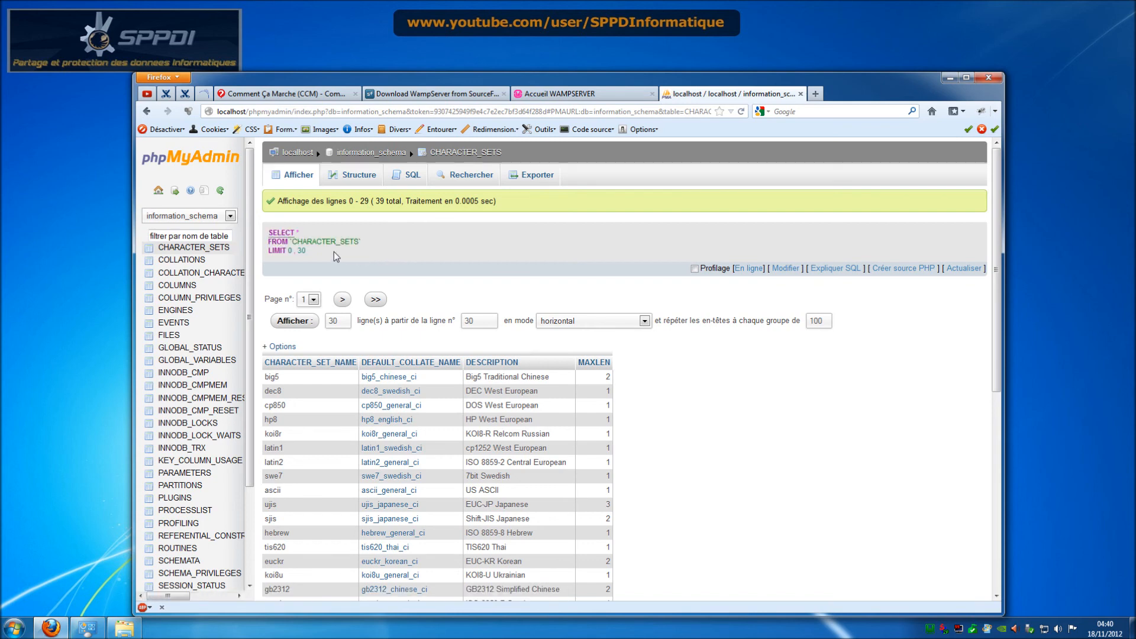
pyautogui.moveTo(268, 232); pyautogui.dragTo(307, 250)
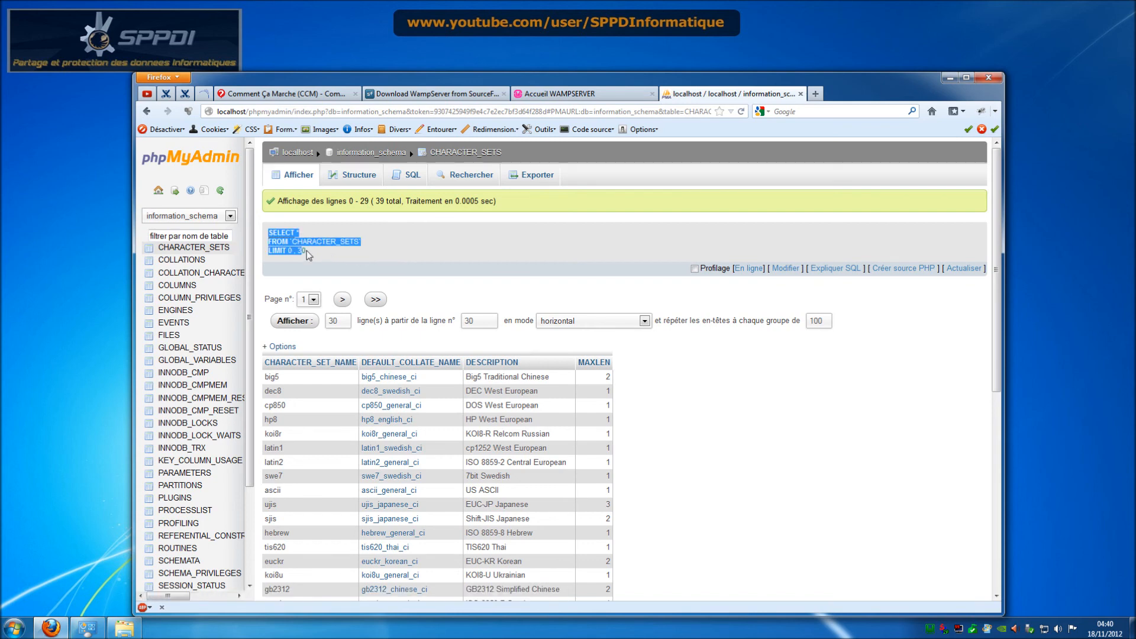
pyautogui.click(363, 258)
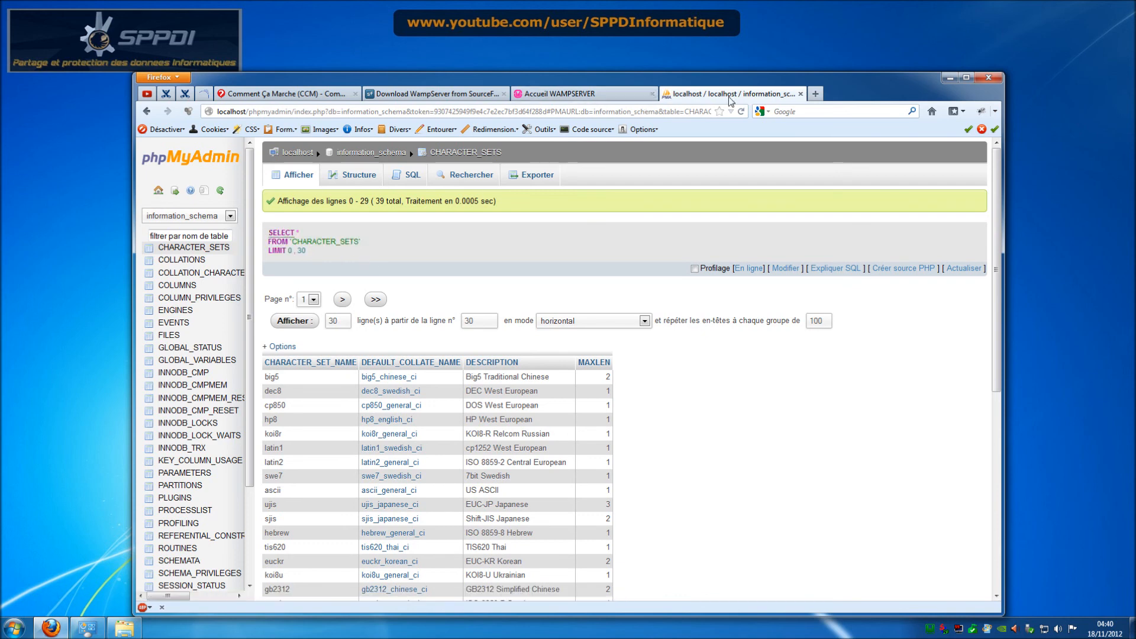
pyautogui.scroll(-8, 758, 393)
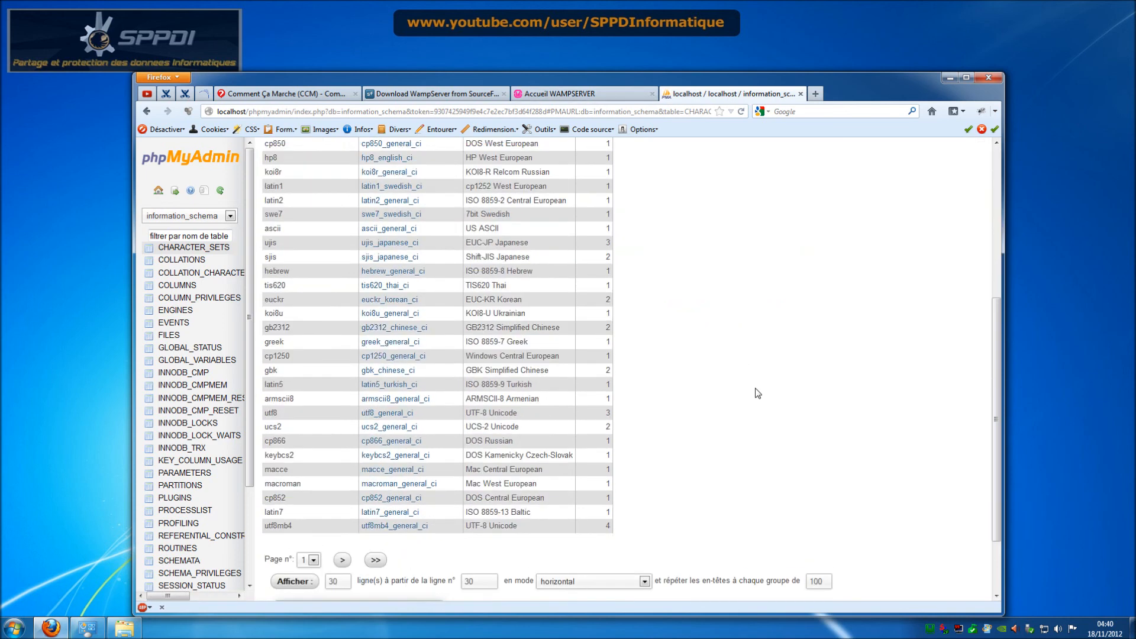
pyautogui.scroll(8, 758, 394)
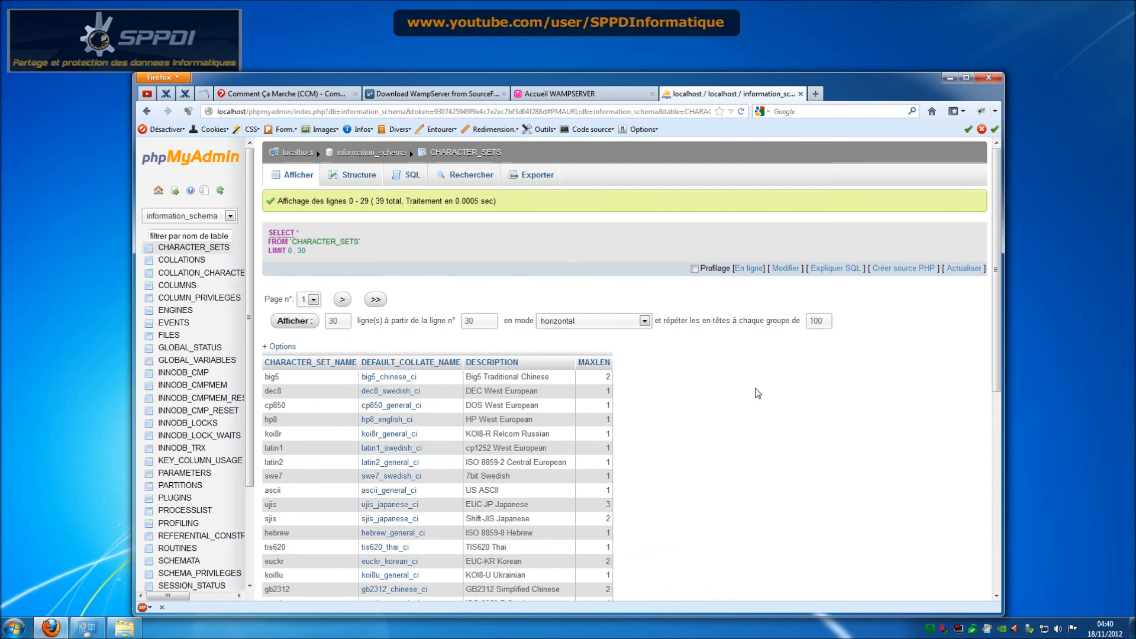